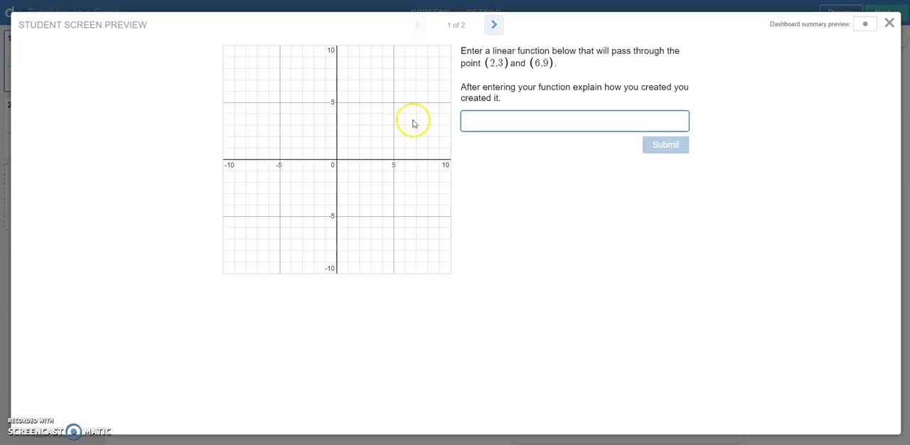
Step: Submit y = 1.5x as the linear function response on the first preview screen
left_click(514, 118)
type("y ")
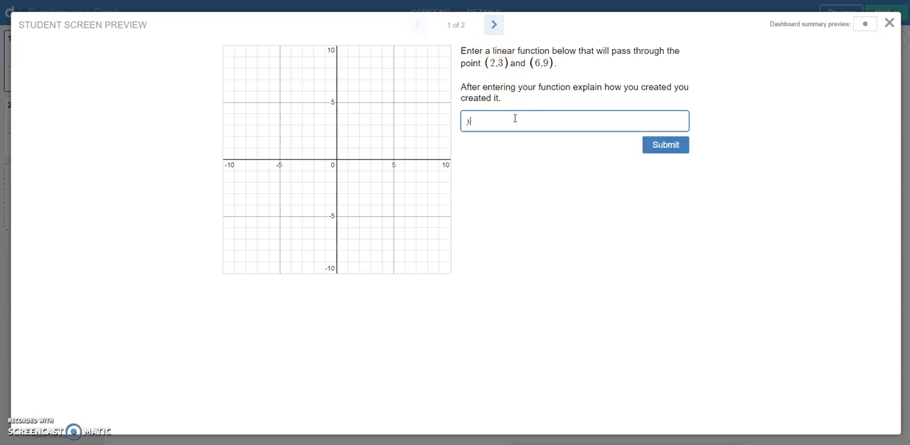
type("= 1.5x")
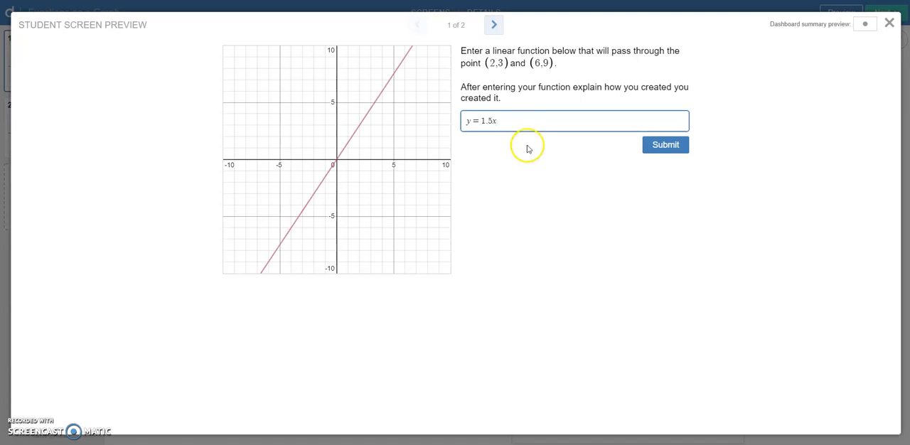
left_click(672, 145)
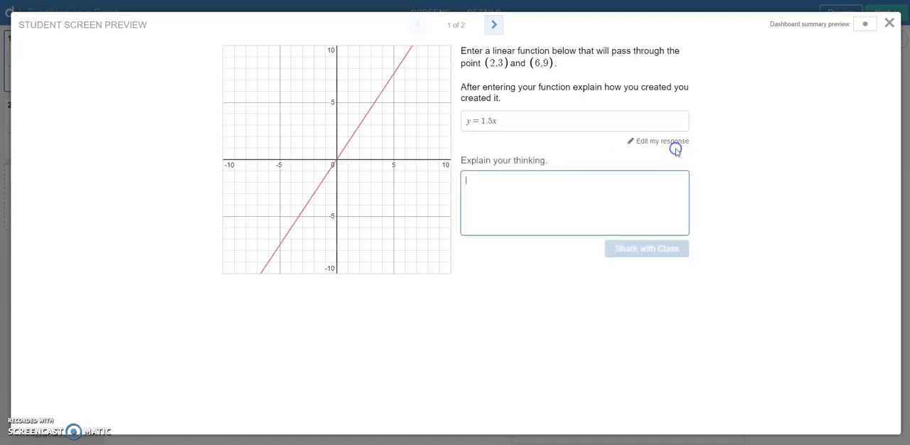
Step: On the second preview screen, sketch the rise and run between the two points, circle the origin, and close the preview
left_click(493, 24)
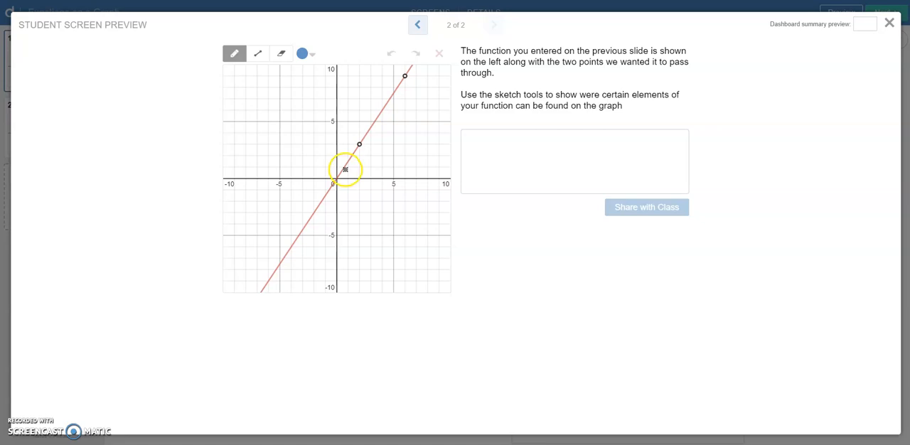
mouse_move(359, 145)
left_mouse_down()
mouse_move(363, 76)
mouse_move(405, 76)
left_mouse_up()
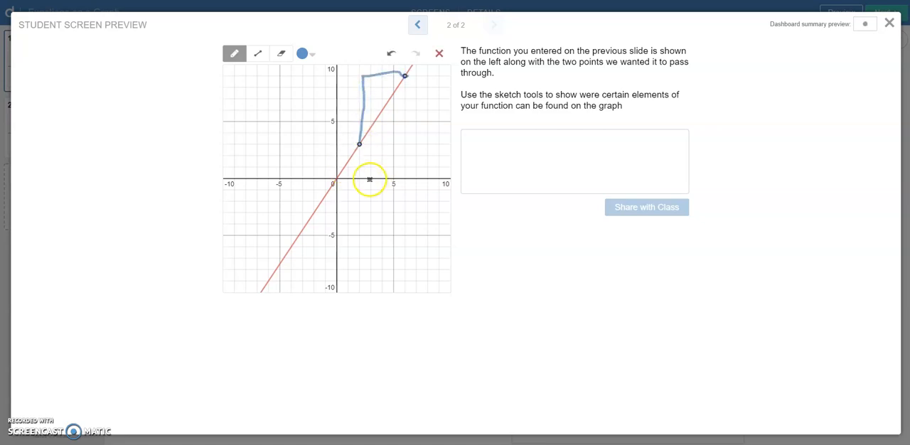
mouse_move(331, 178)
left_mouse_down()
mouse_move(342, 171)
mouse_move(335, 184)
left_mouse_up()
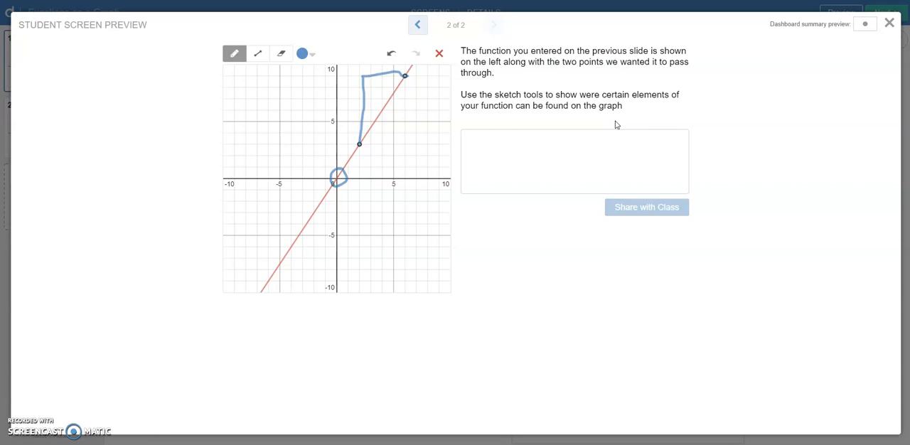
left_click(889, 24)
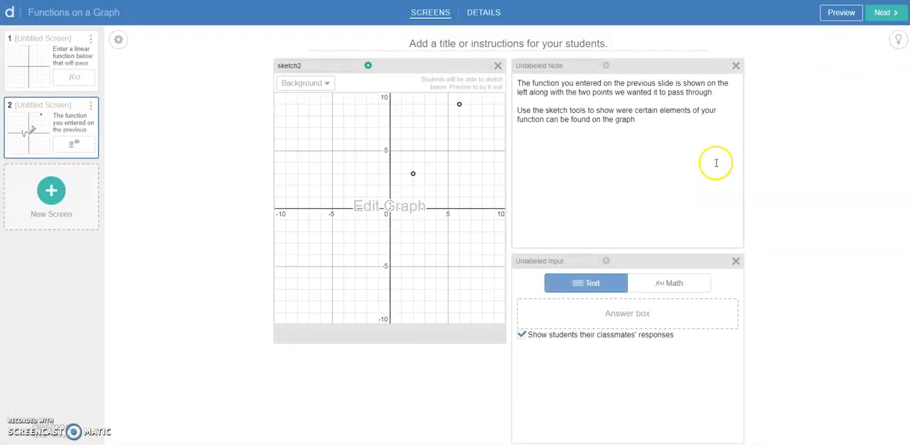
Step: Add a third screen containing a graph and enter f(x) = x as its first expression
left_click(83, 216)
left_click(370, 71)
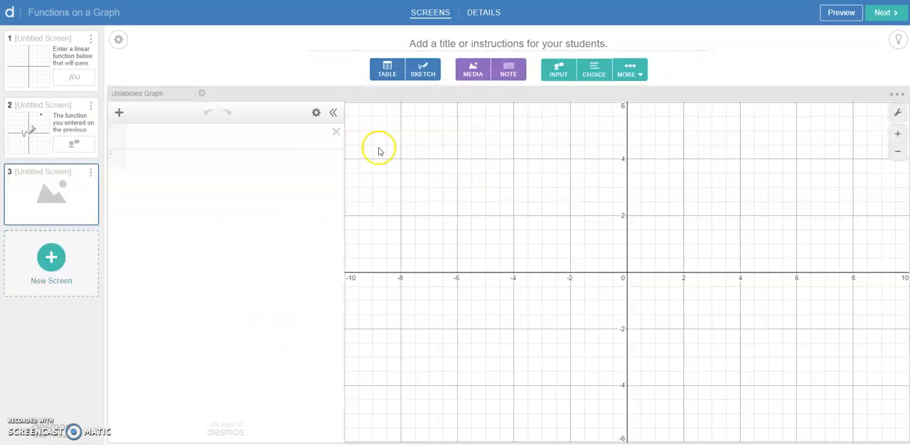
left_click(242, 141)
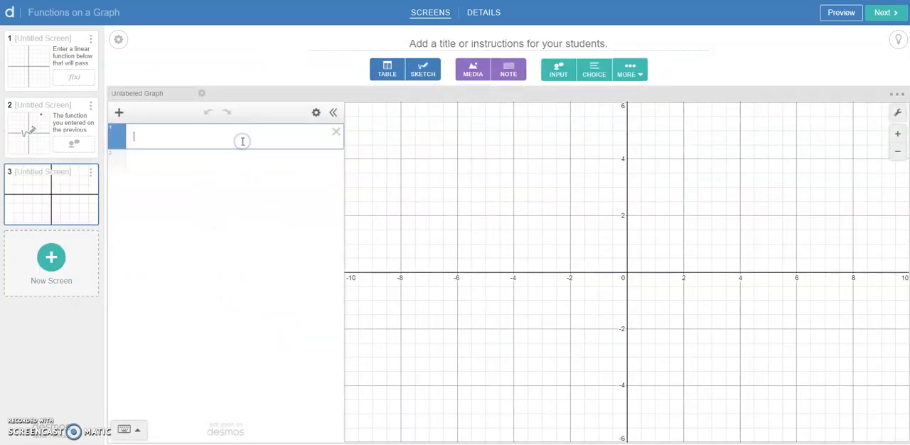
type("f9")
key("BackSpace")
type("(x) ")
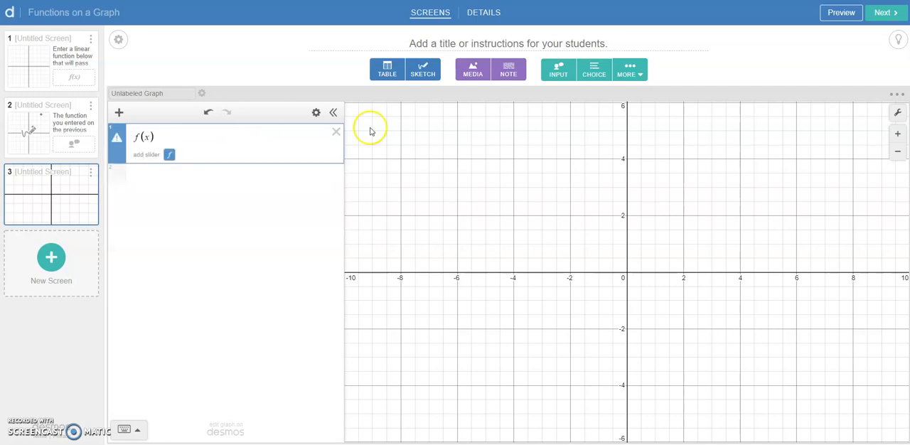
type("= x")
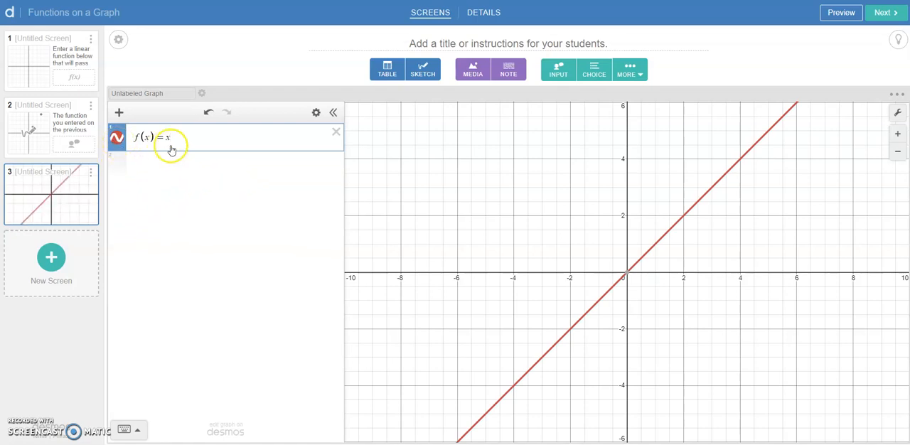
Step: Change the colour of the f(x) = x line to orange
left_click(117, 140)
left_click(116, 139)
left_click(116, 140)
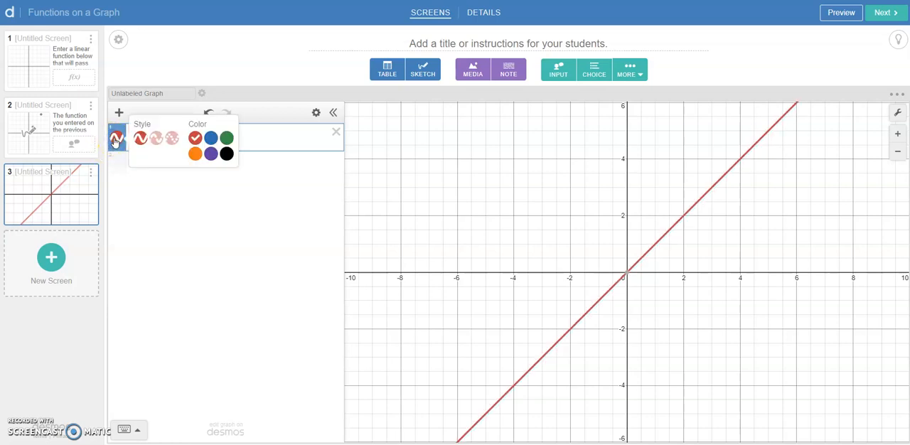
left_click(195, 152)
left_click(252, 133)
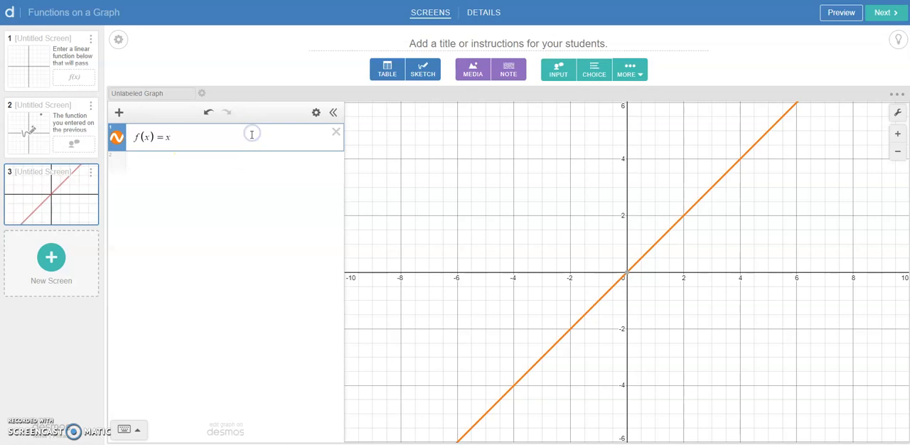
Step: Shorten the expression to f(x) and add a slider for f
key("BackSpace")
key("BackSpace")
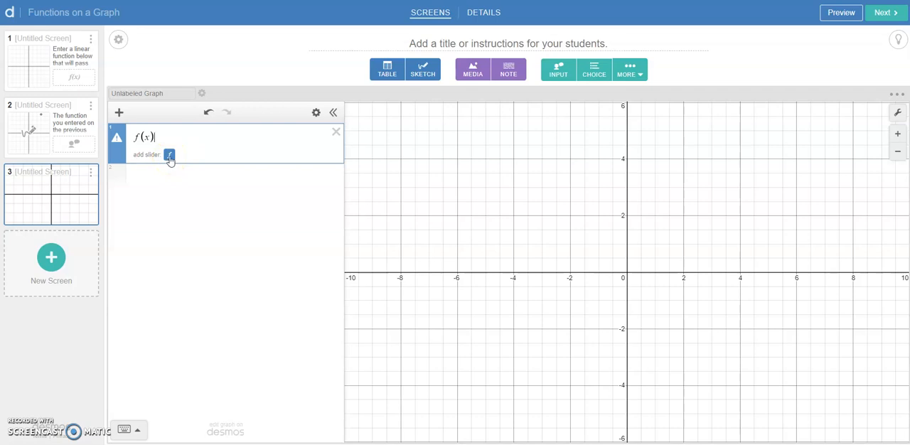
left_click(169, 158)
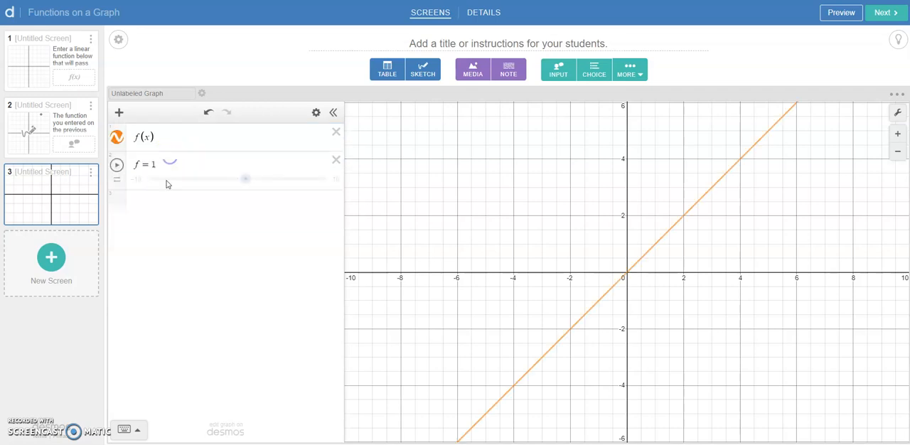
Step: Create a folder named "slider" holding the f slider, hide it from students and collapse it
left_click(119, 113)
left_click(138, 162)
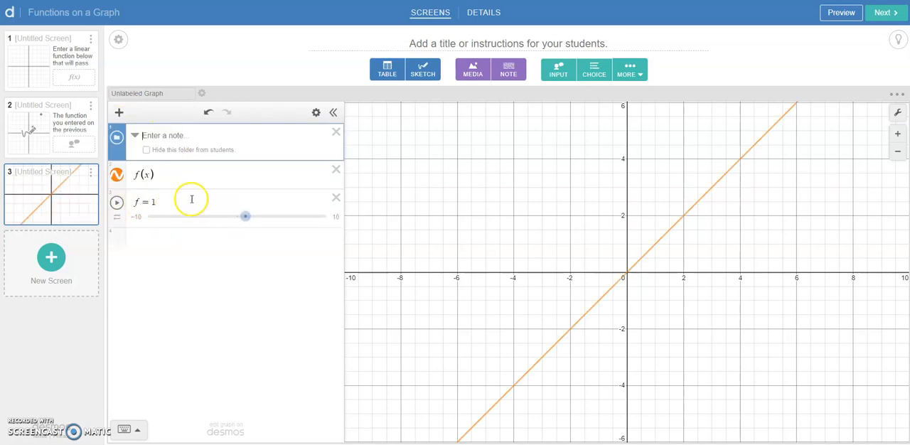
left_click_drag(117, 213, 158, 160)
left_click(147, 150)
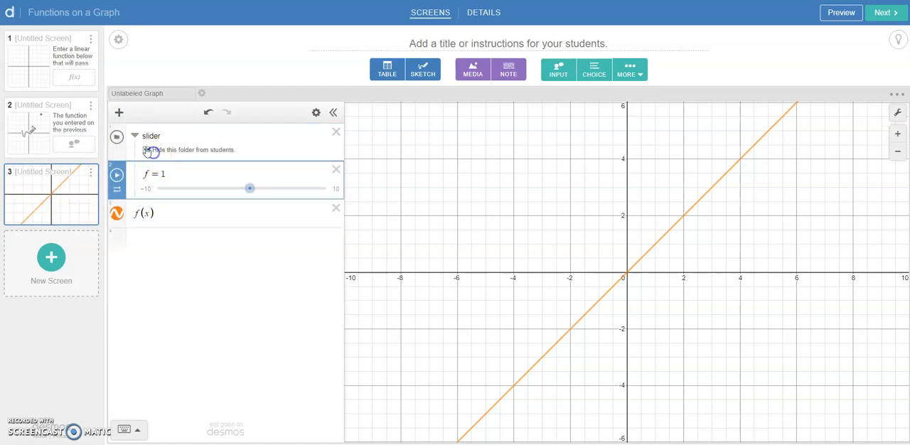
left_click(135, 135)
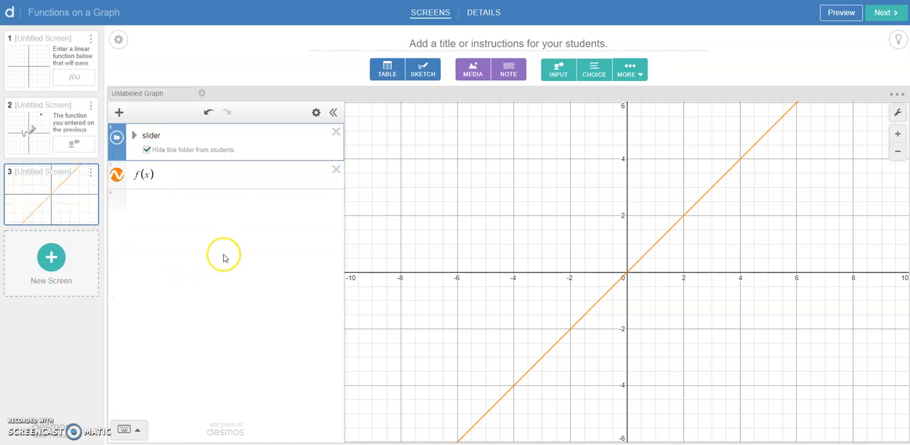
Step: Add an input component named input3, make it a math response and require students to explain their answer
left_click(556, 74)
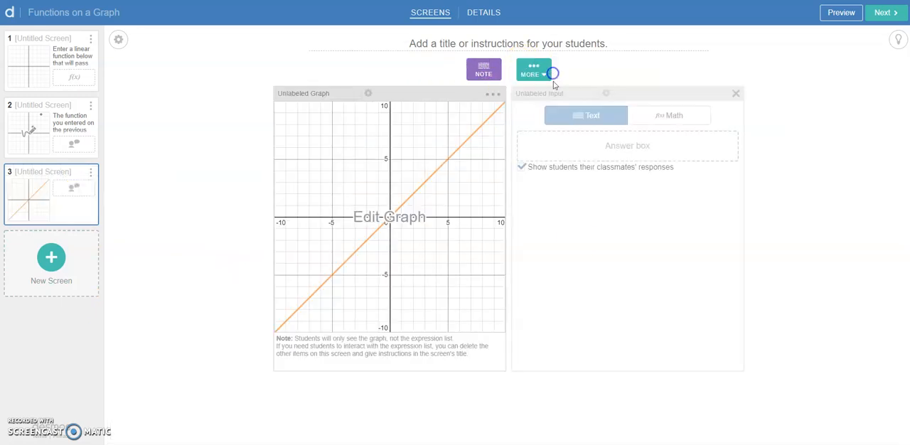
left_click(576, 95)
type("(")
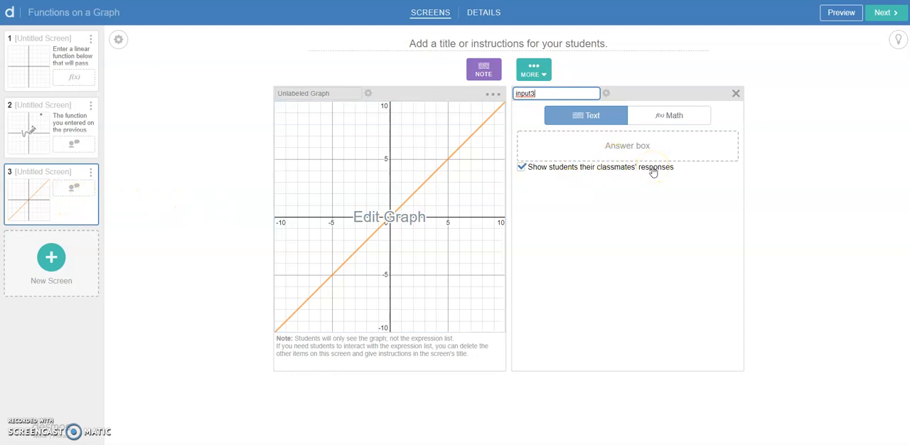
left_click(664, 118)
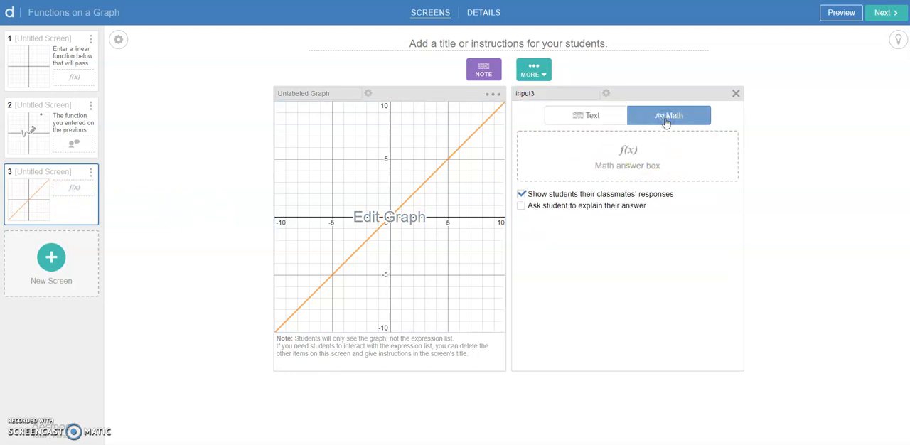
left_click(569, 207)
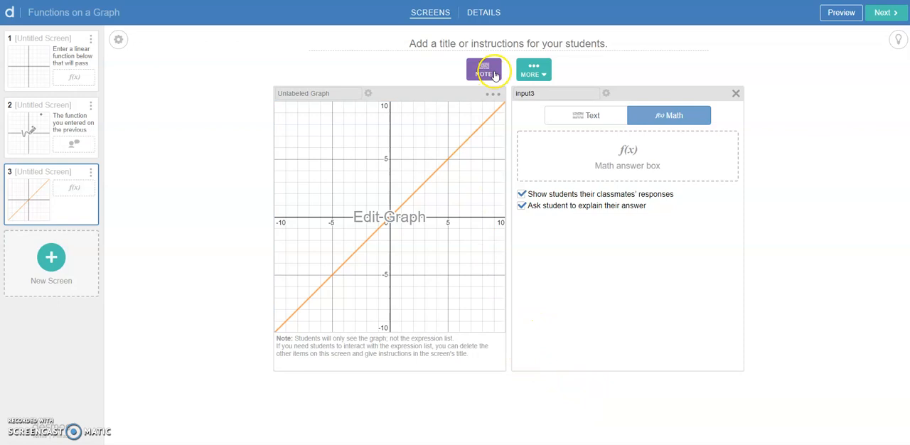
Step: Add a note reading "Enter the function for a parabola that has a vertex at (2,−4)", with the coordinates formatted as math
left_click(496, 75)
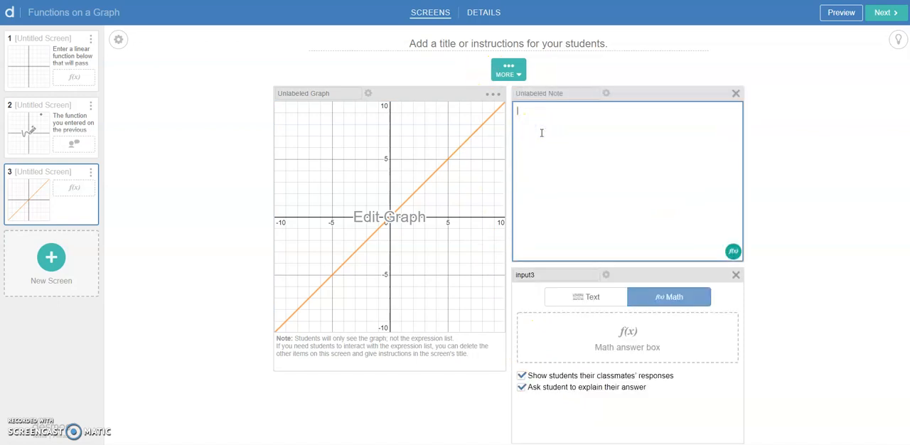
type("en")
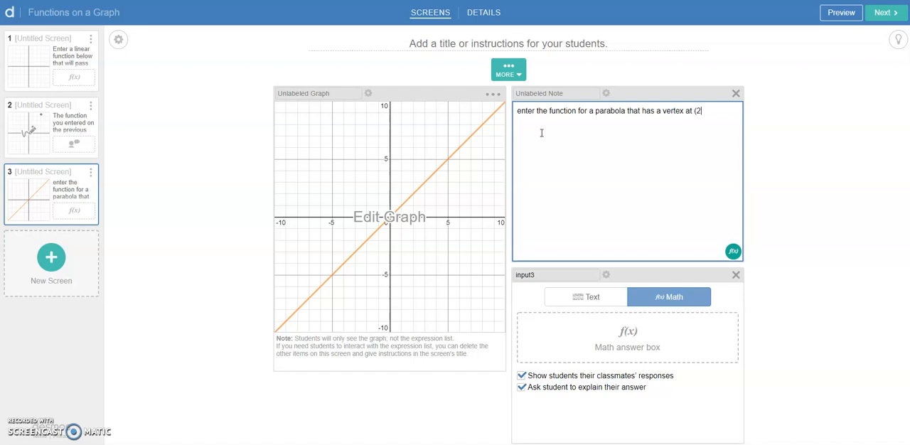
left_click(707, 114)
left_click(694, 114)
mouse_move(697, 112)
left_mouse_down()
mouse_move(722, 111)
mouse_move(694, 112)
left_mouse_up()
left_click(733, 253)
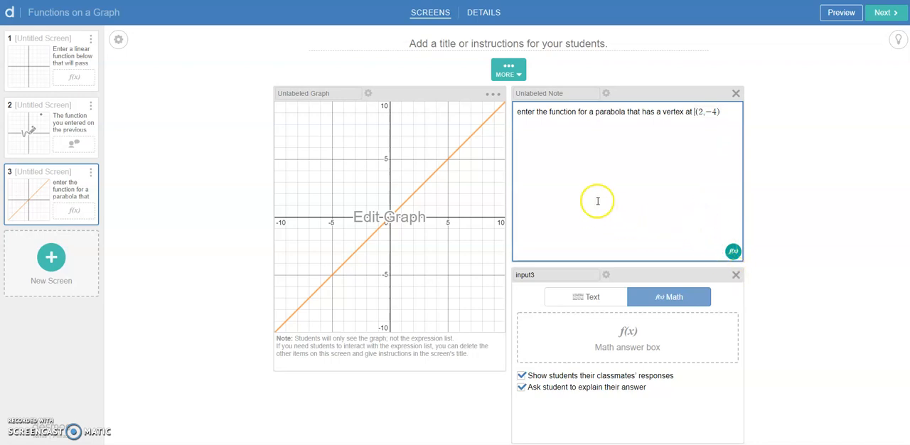
type("E")
left_click(568, 142)
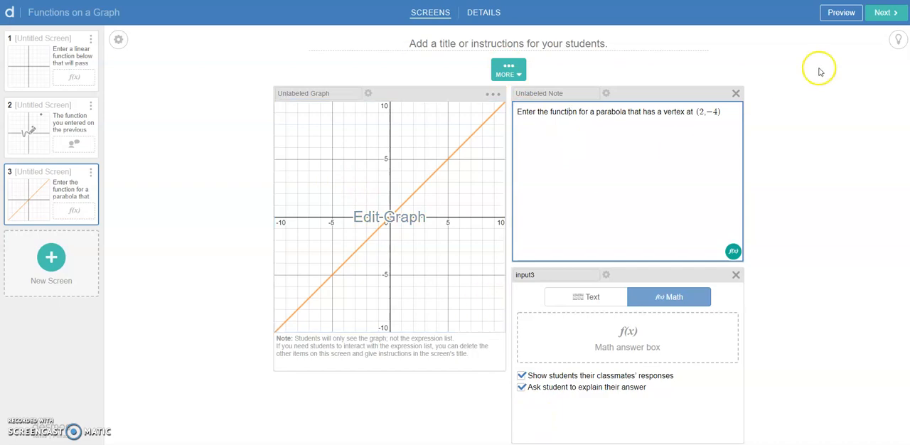
Step: Check the third screen in the student preview and close it
left_click(842, 13)
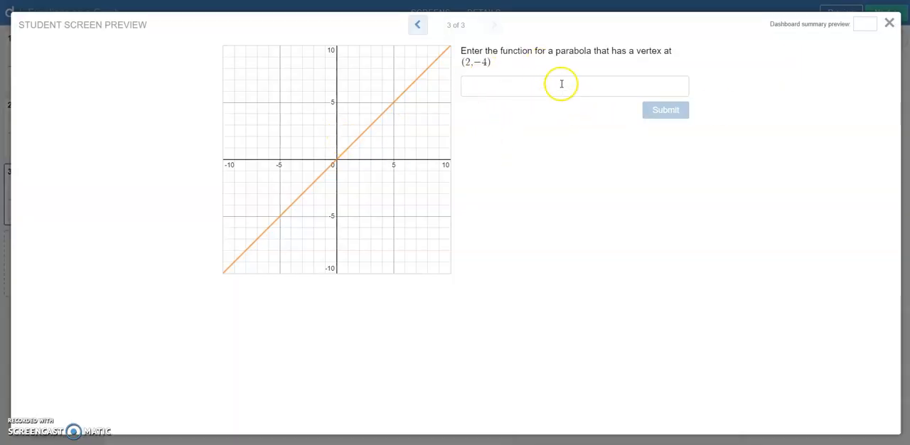
left_click(889, 24)
Step: Open the script of the third screen's graph and write function("f"): simpleFunction()
left_click(368, 93)
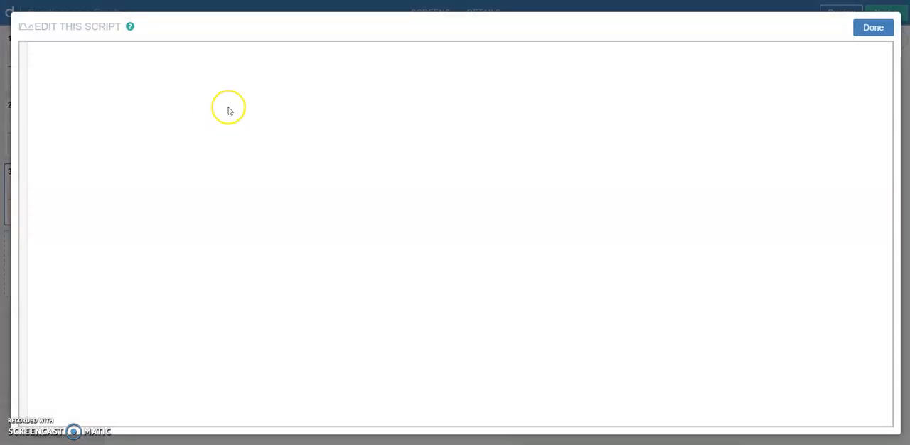
type("func")
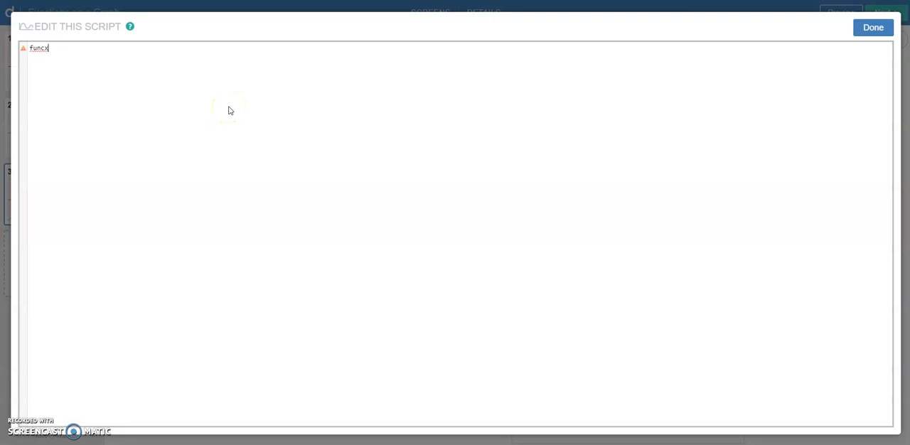
key("Return")
left_click(96, 48)
type("sim")
key("Return")
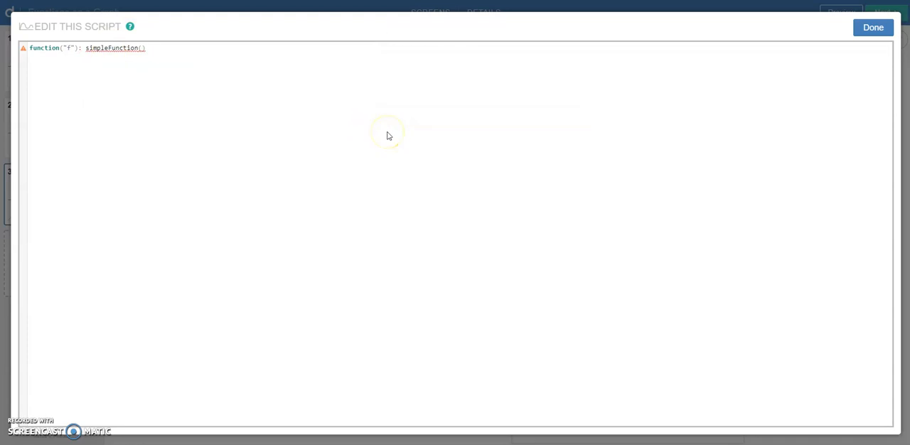
Step: Pass input3.latex as the argument of simpleFunction and finish editing the graph's script
type("in")
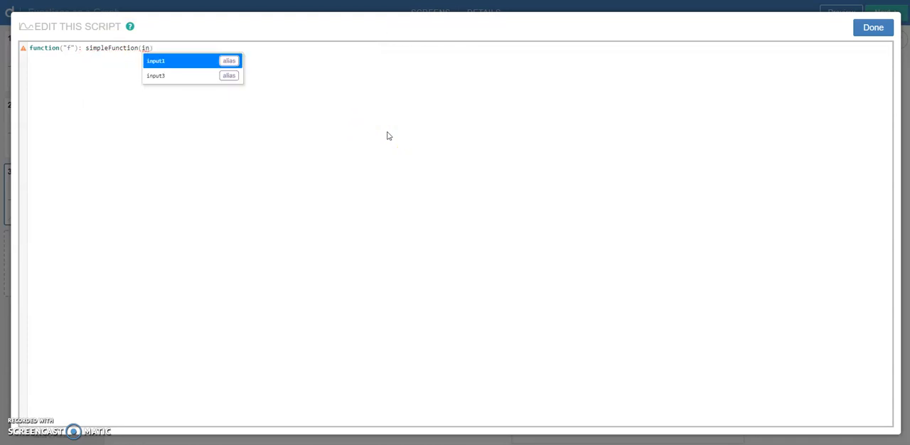
key("Down")
key("Return")
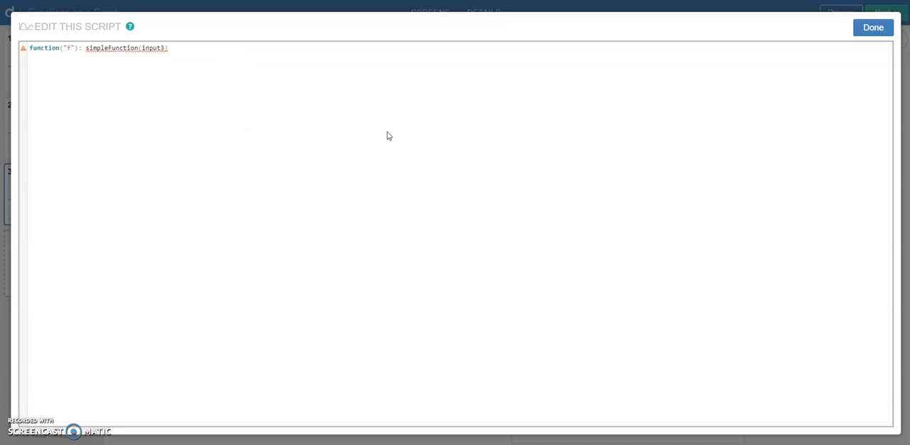
type(".latex")
key("Return")
left_click(221, 62)
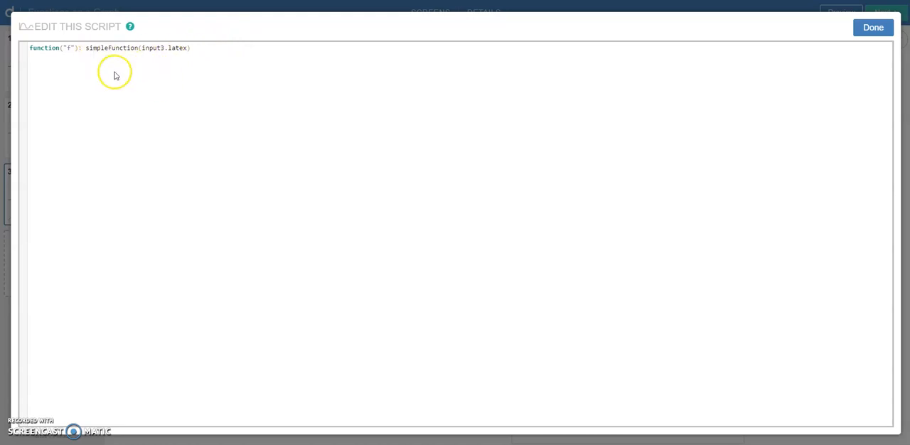
left_click(872, 27)
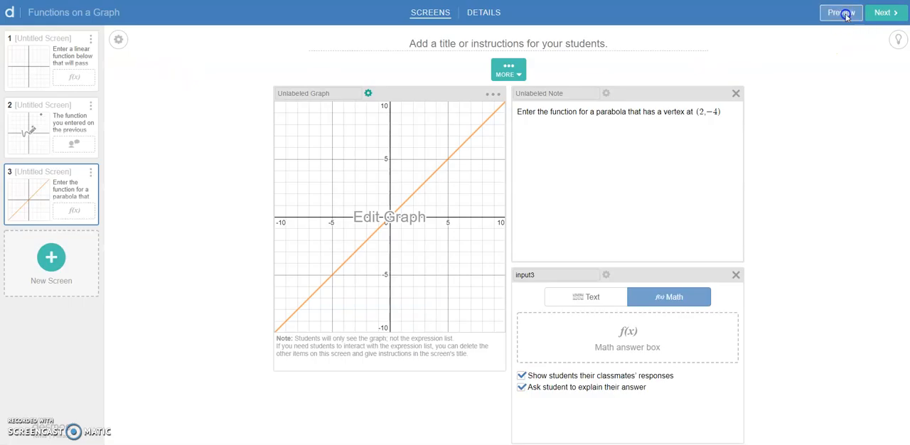
Step: Test the third screen in the student preview by entering (x−2)^2−4, remove the −4, and close the preview
left_click(843, 14)
left_click(573, 93)
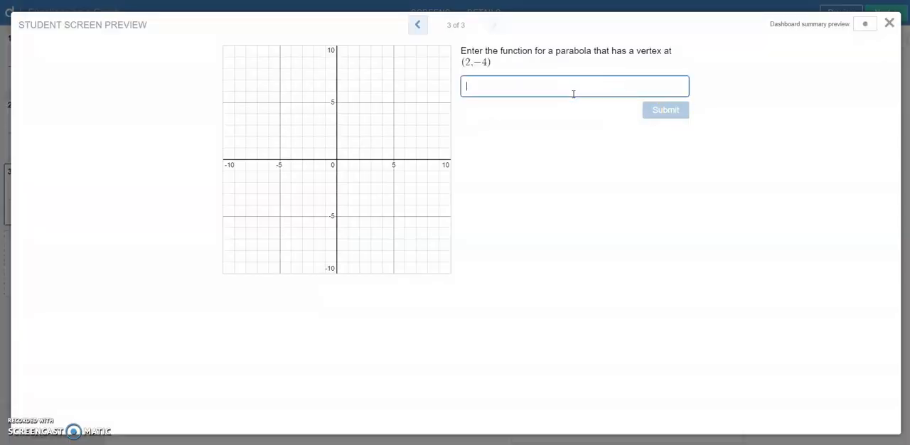
type("(x-2)")
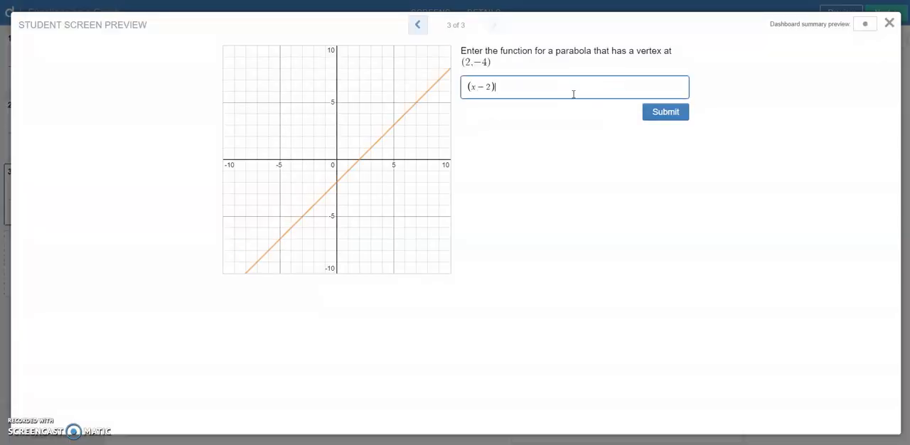
type("^2-4")
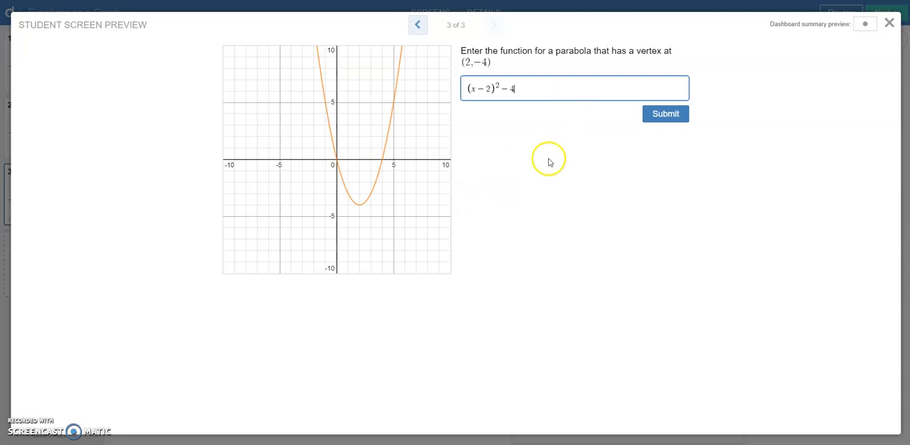
key("BackSpace")
key("BackSpace")
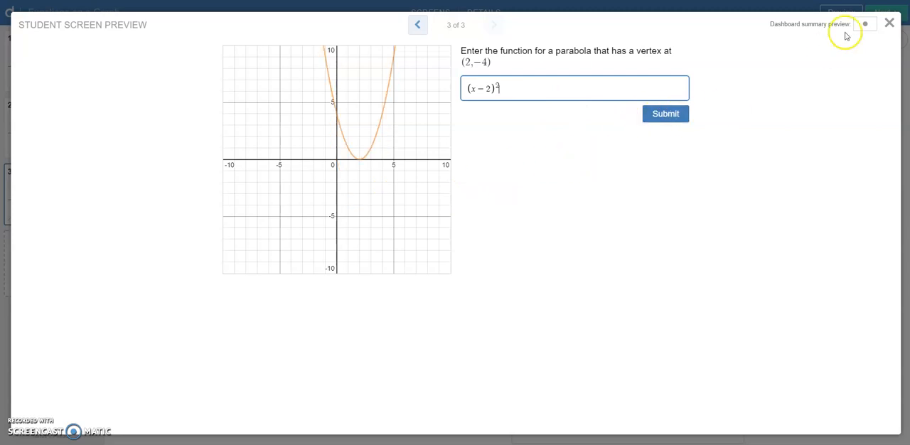
left_click(889, 23)
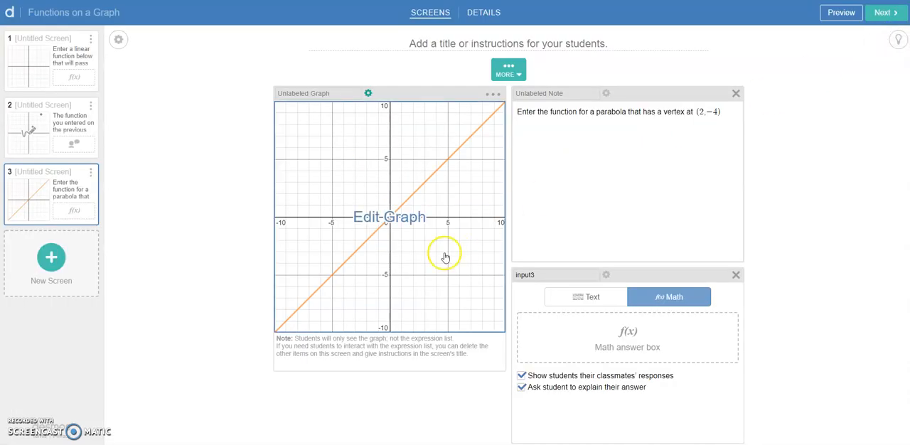
Step: Add a fourth screen containing a sketch with a graph as its background
left_click(67, 270)
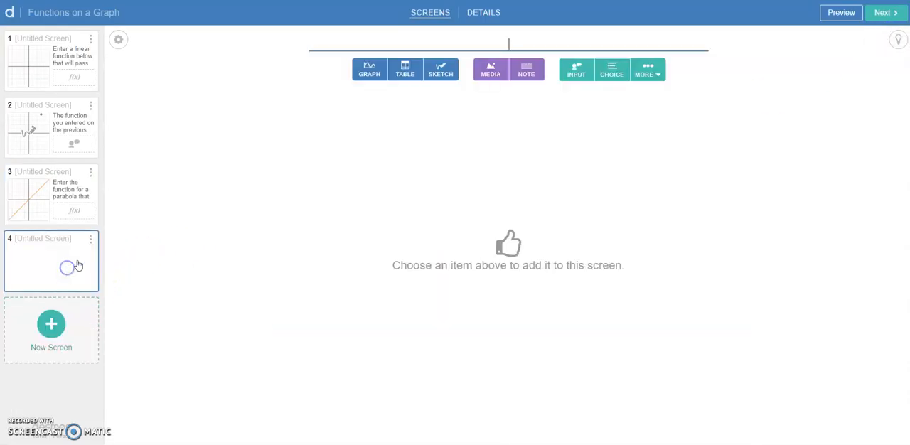
left_click(441, 69)
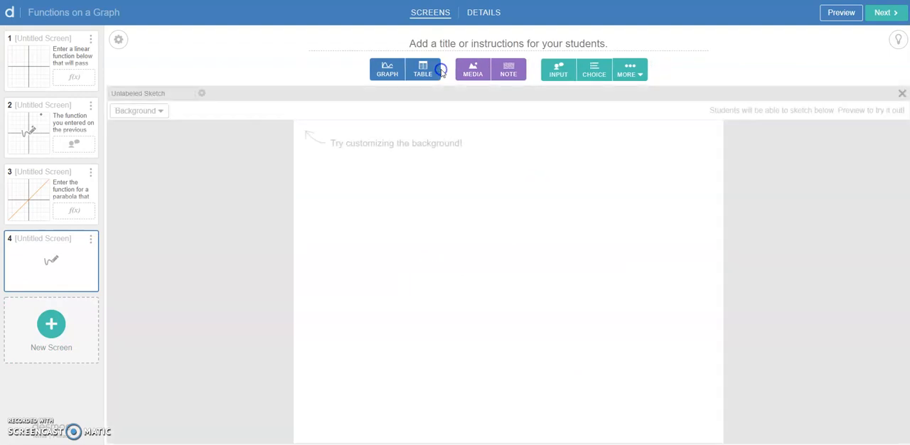
left_click(153, 113)
left_click(234, 159)
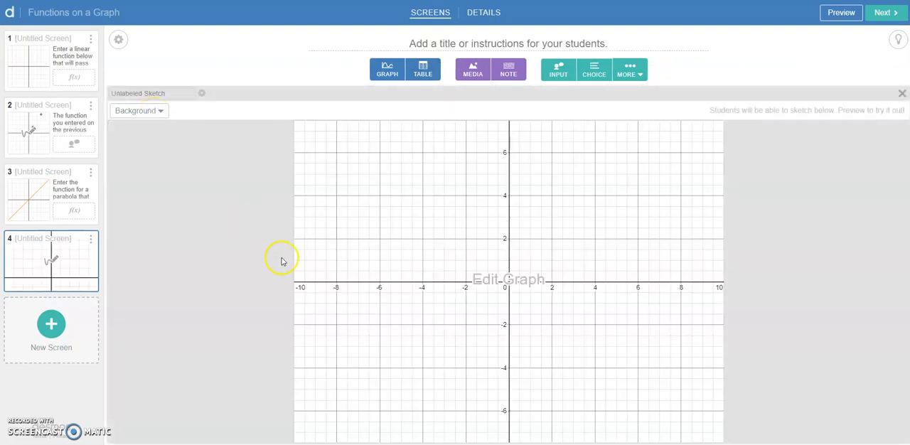
Step: Copy the script function("f"): simpleFunction(input3.latex) from the third screen's graph into the fourth screen's sketch script
left_click(203, 95)
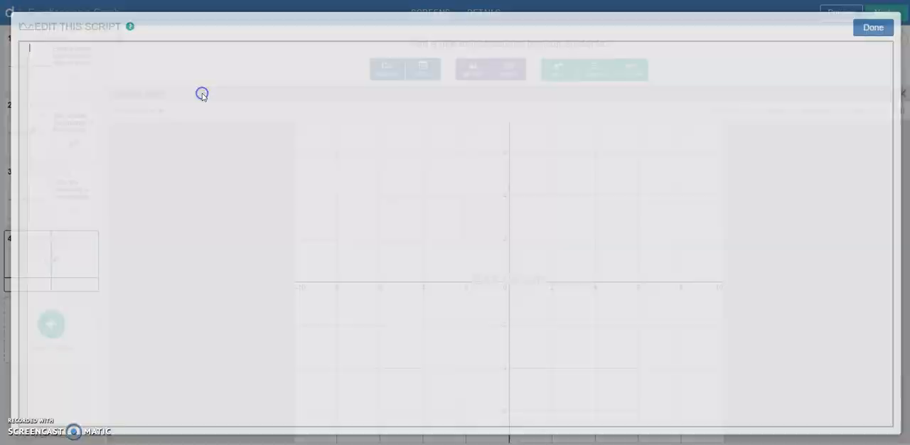
left_click(876, 32)
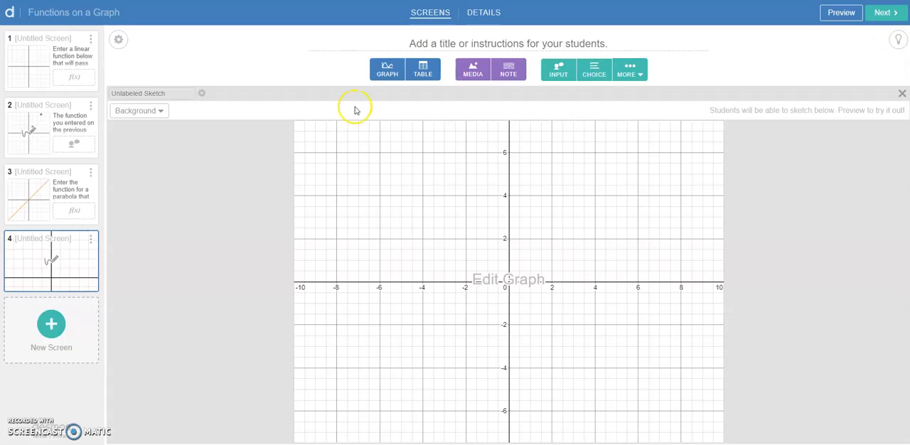
left_click(54, 195)
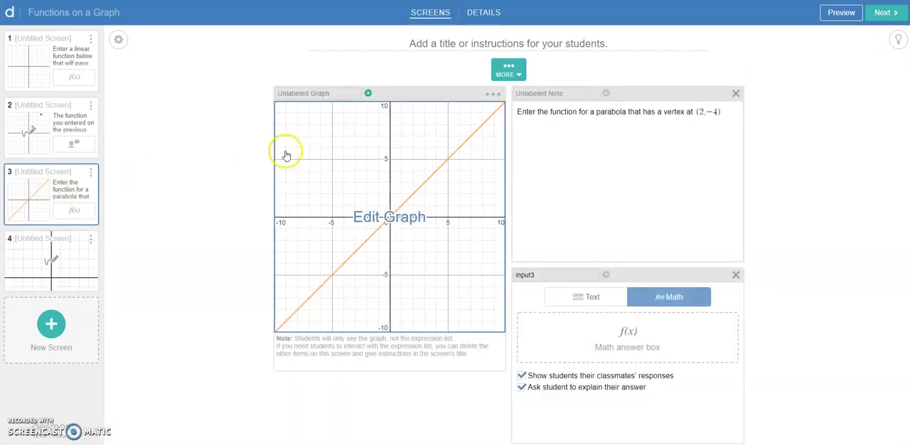
left_click(369, 93)
left_click_drag(233, 53, 43, 48)
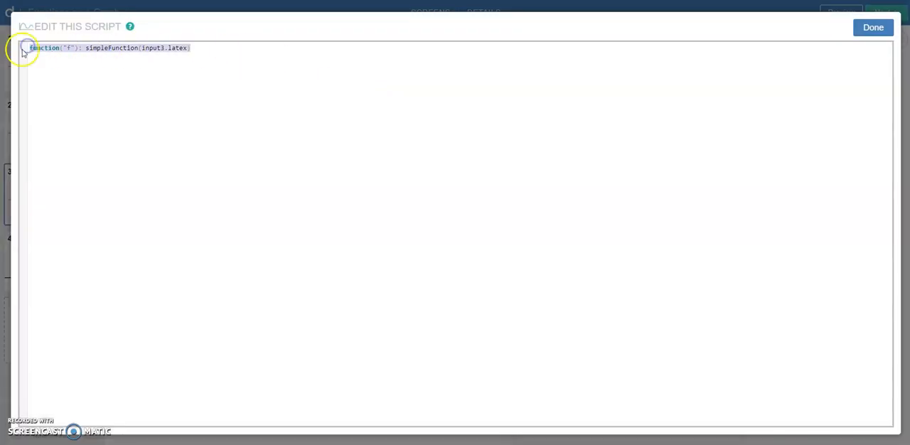
left_click(876, 29)
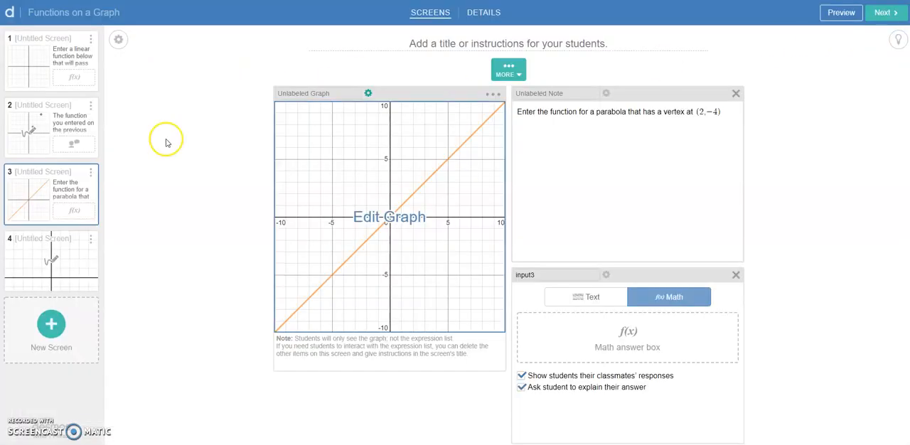
left_click(44, 254)
left_click(200, 96)
type("function(\"f\"): simpleFunction(input3.latex)")
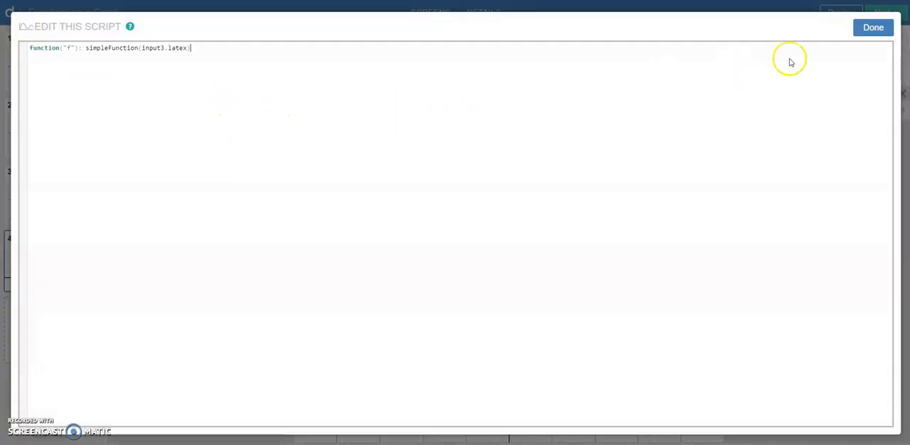
left_click(872, 28)
Step: Add the expression f(x) to the background graph of the fourth screen's sketch and finish editing it
left_click(432, 339)
left_click(186, 82)
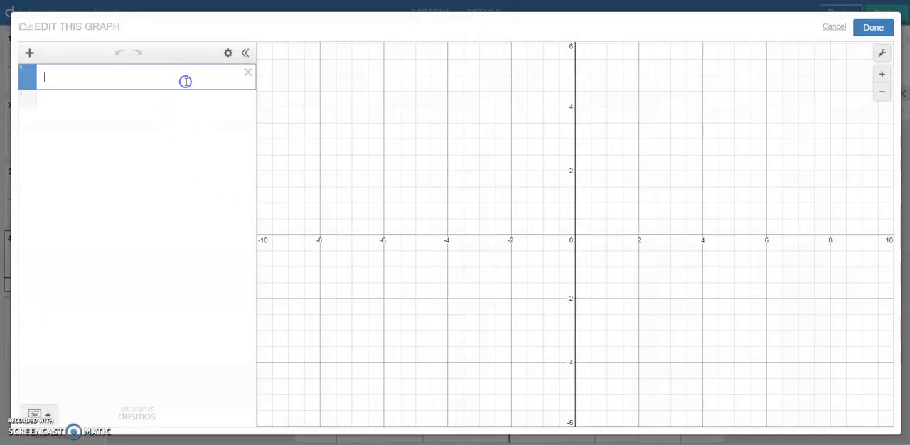
type("f(x)")
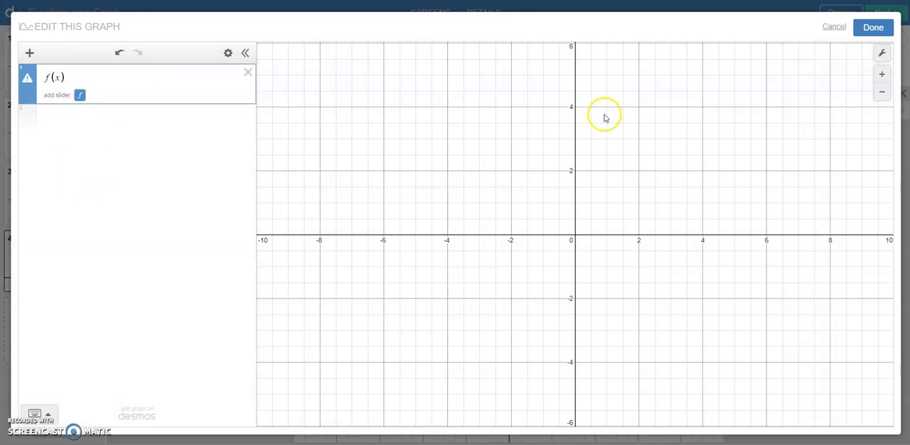
left_click(870, 27)
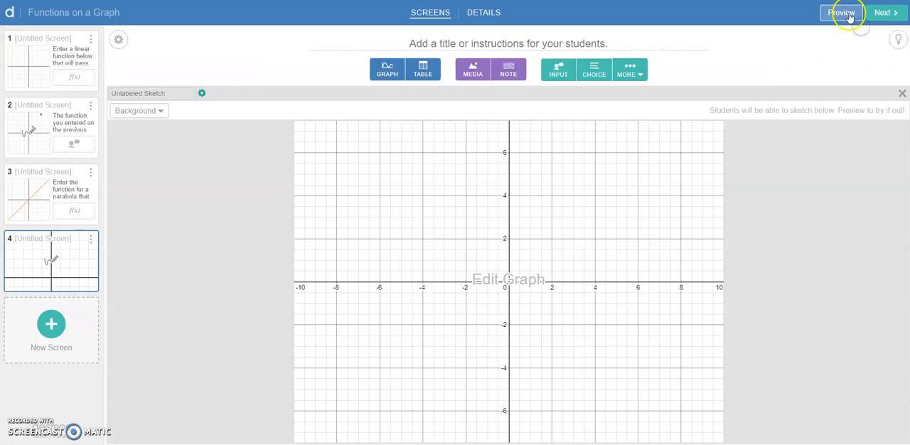
Step: Preview the activity, enter (x−2)^2−4 on the third screen, check the sketch on the fourth screen, and close the preview
left_click(857, 16)
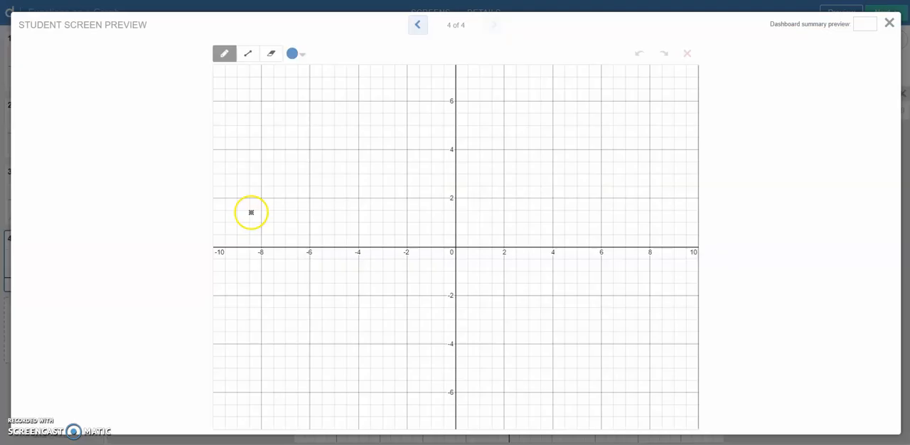
left_click(419, 24)
left_click(475, 88)
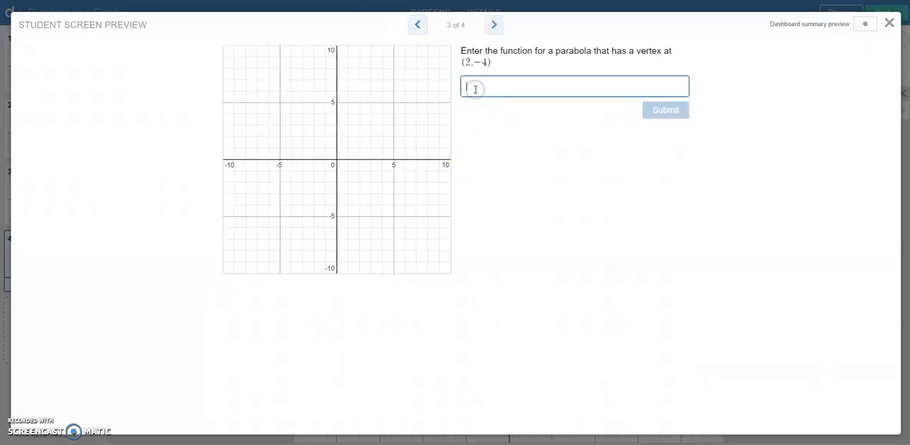
type("(x-2)")
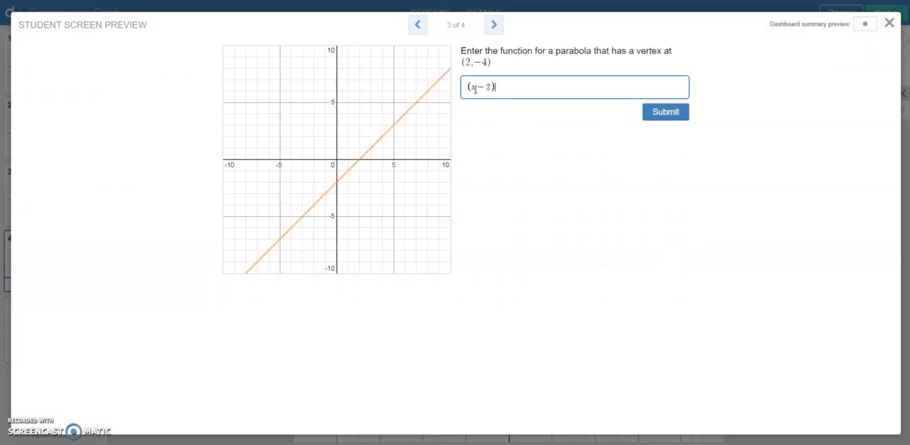
type("^2-4")
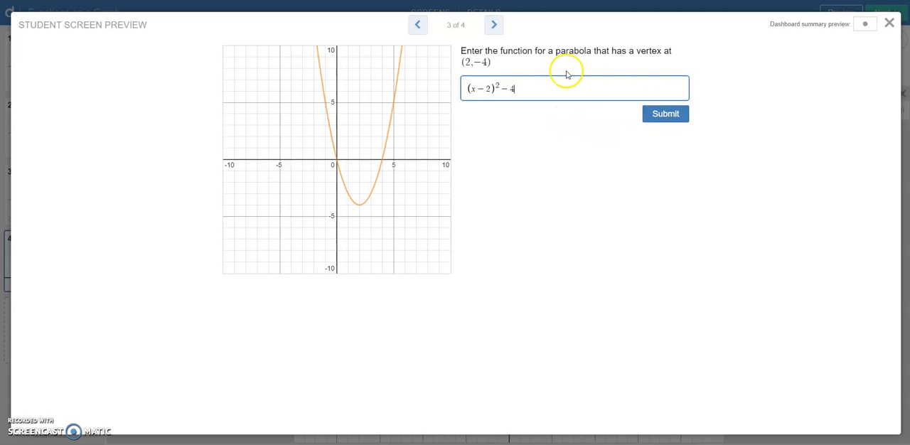
left_click(493, 25)
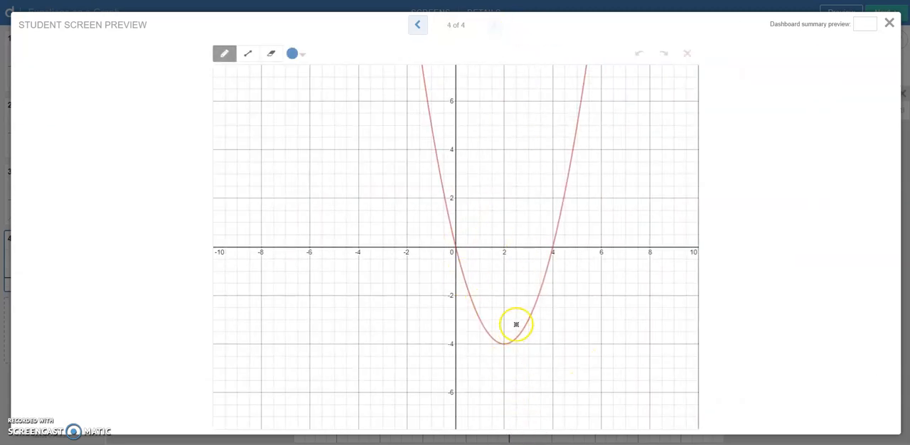
left_click(891, 24)
Step: Plot the point (2,−4) in the background graph of the fourth screen's sketch
left_click(351, 278)
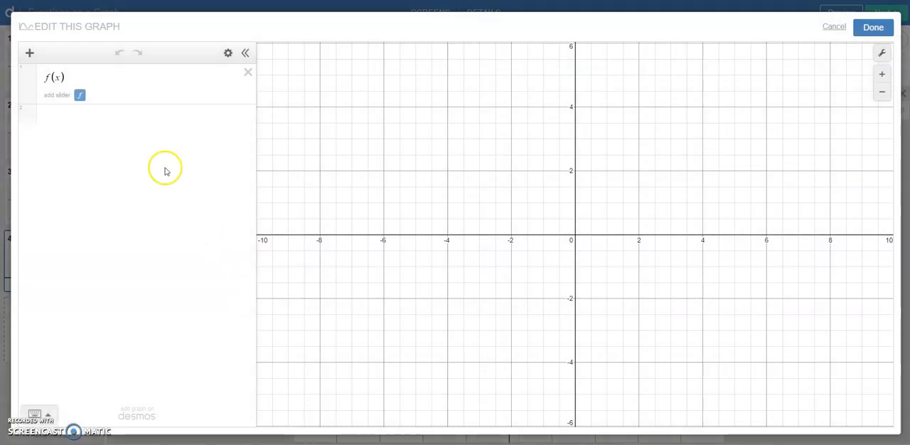
left_click(159, 120)
type("(")
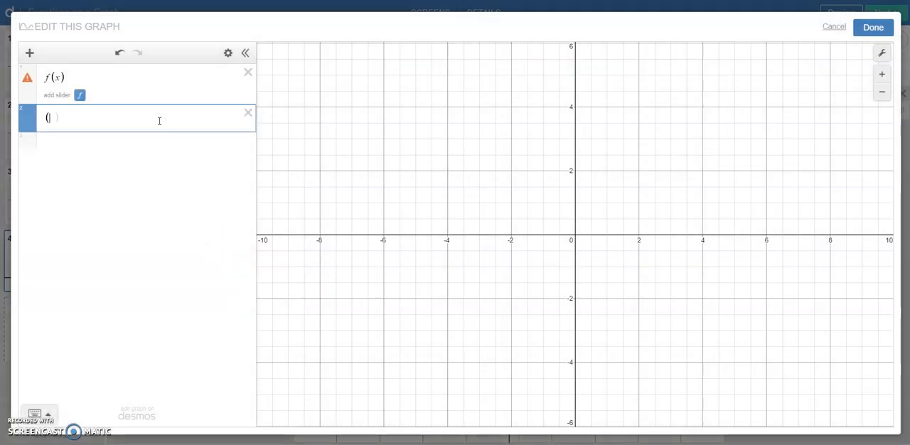
type("2,-4")
Step: Style the point (2,−4) as a black open point and finish editing the background graph
left_click(47, 133)
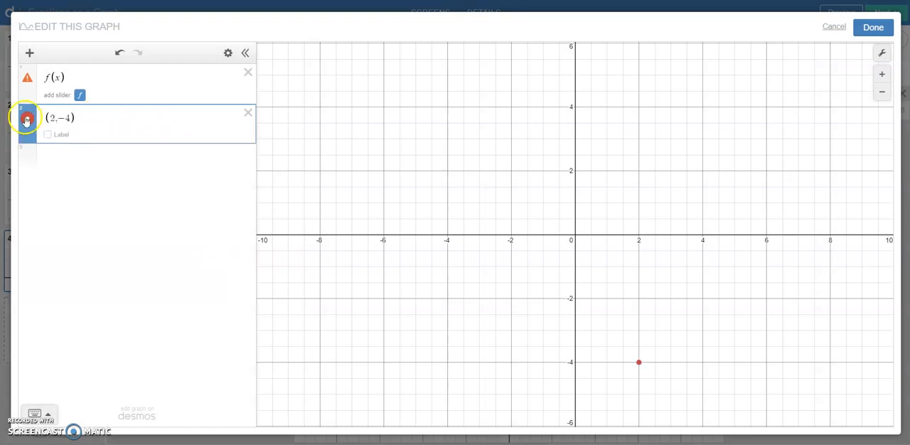
left_click(27, 118)
left_click(65, 122)
left_click(138, 135)
left_click(170, 204)
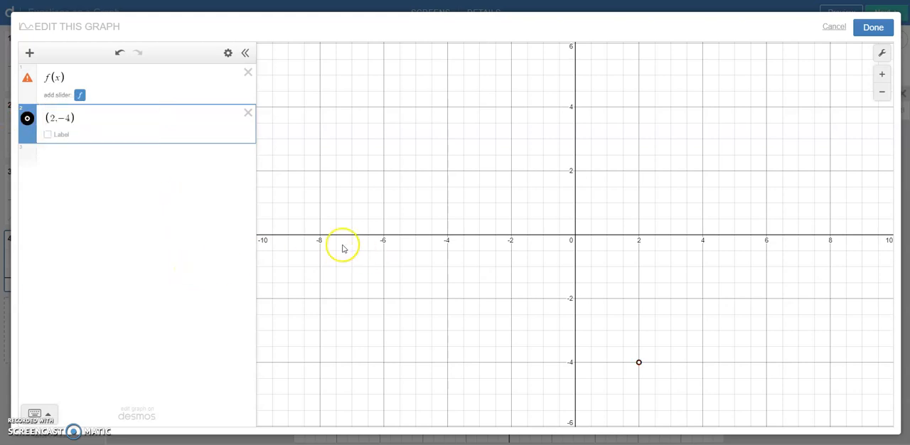
left_click(873, 27)
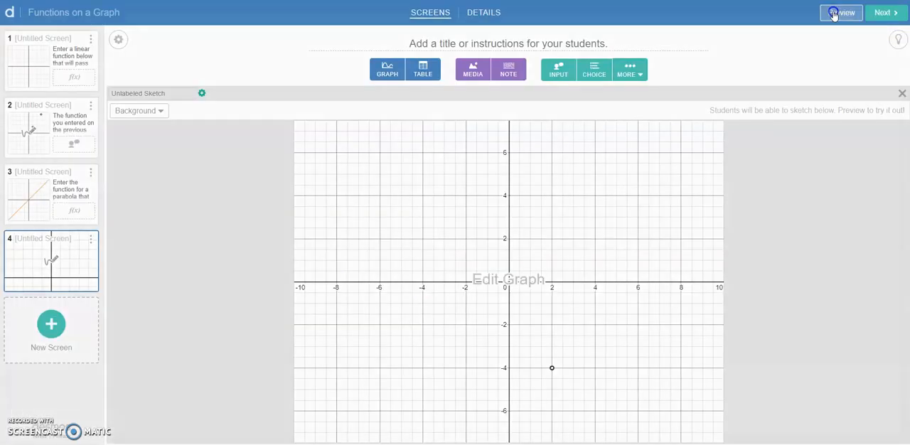
Step: Preview the activity, submit (x−2)^2−4 on the third screen, circle the vertex on the fourth screen's sketch, and close the preview
left_click(825, 12)
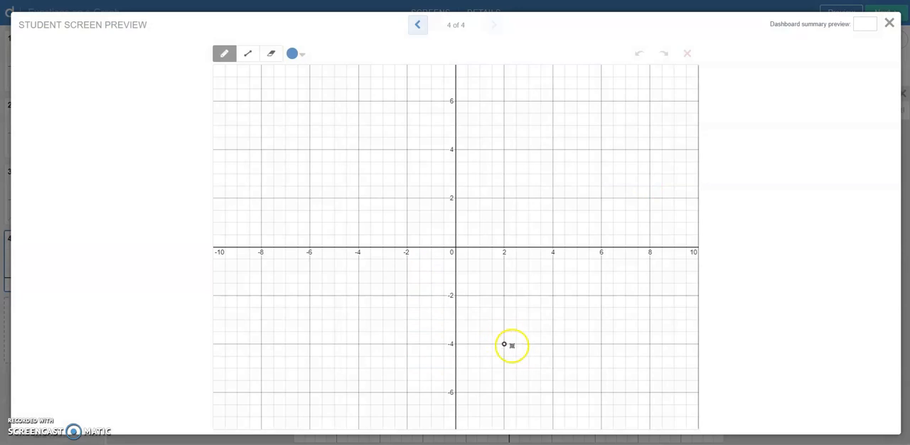
left_click(417, 25)
left_click(474, 82)
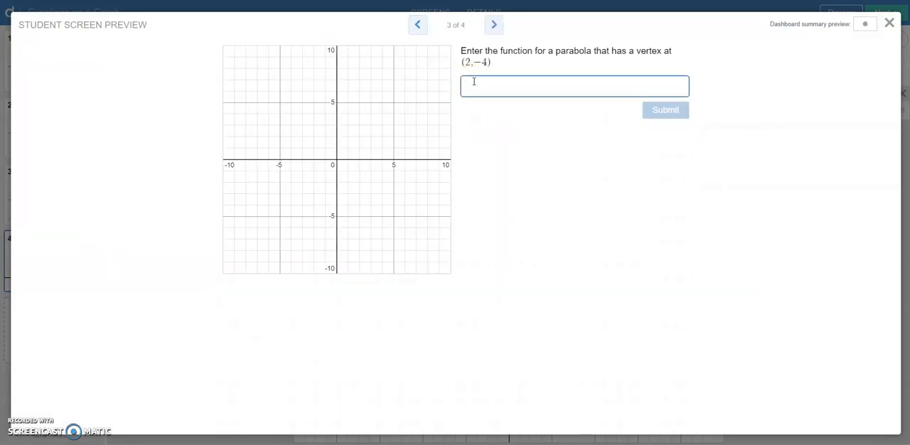
type("(x-2)")
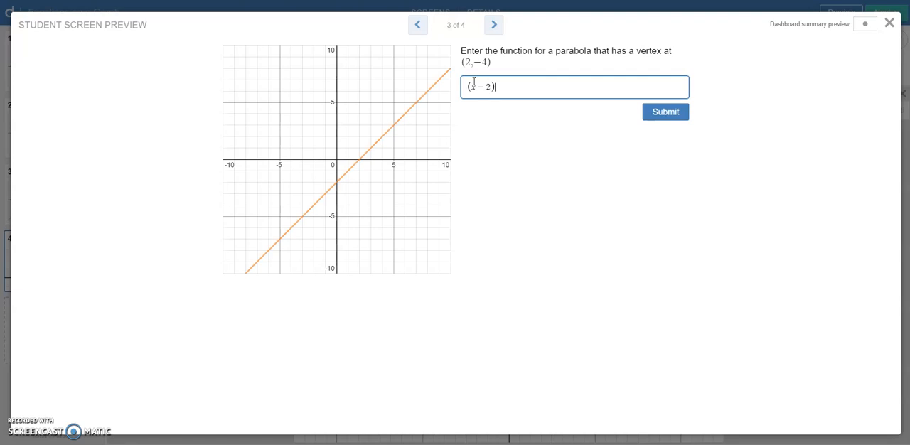
type("^2-4")
left_click(667, 112)
left_click(492, 25)
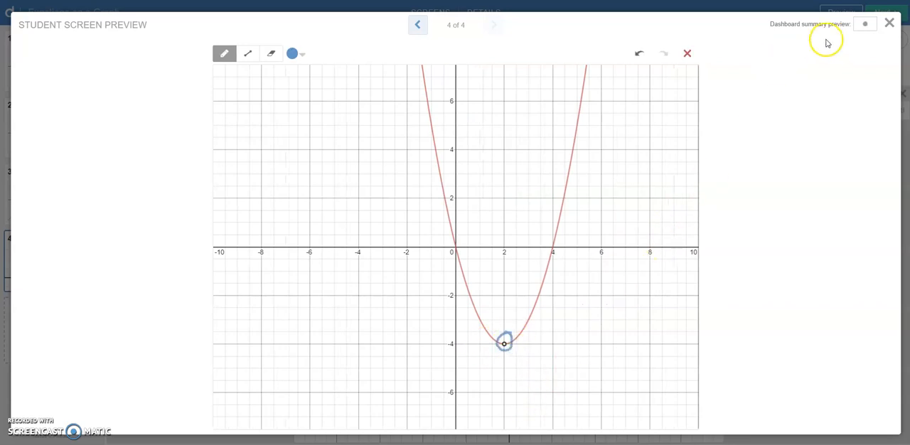
left_click(893, 24)
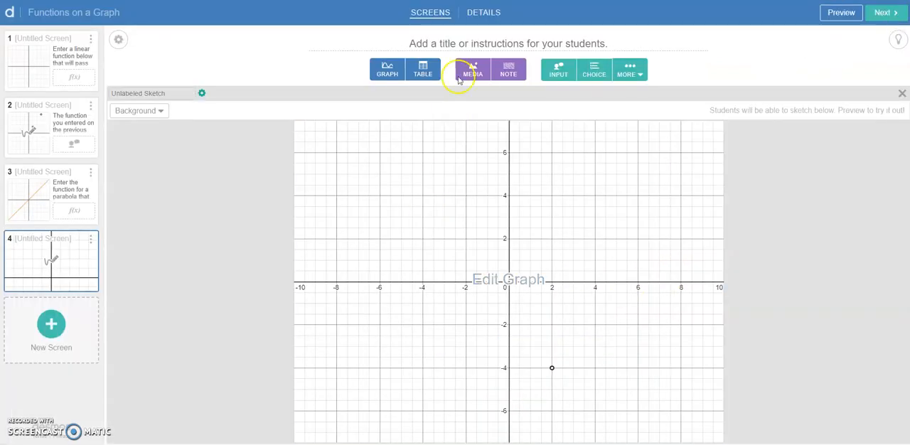
Step: Add a note and a text input to the fourth screen, and copy the second screen's note text into the new note
left_click(512, 71)
left_click(498, 69)
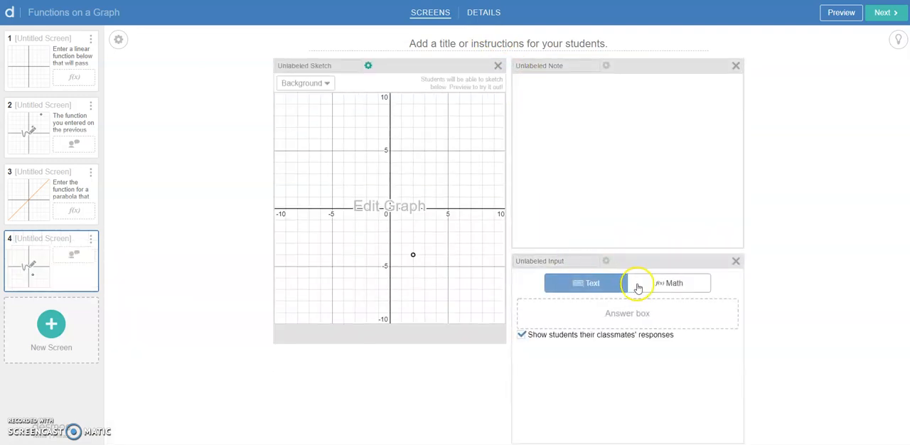
left_click(80, 143)
left_click_drag(645, 122, 487, 71)
key("ctrl+c")
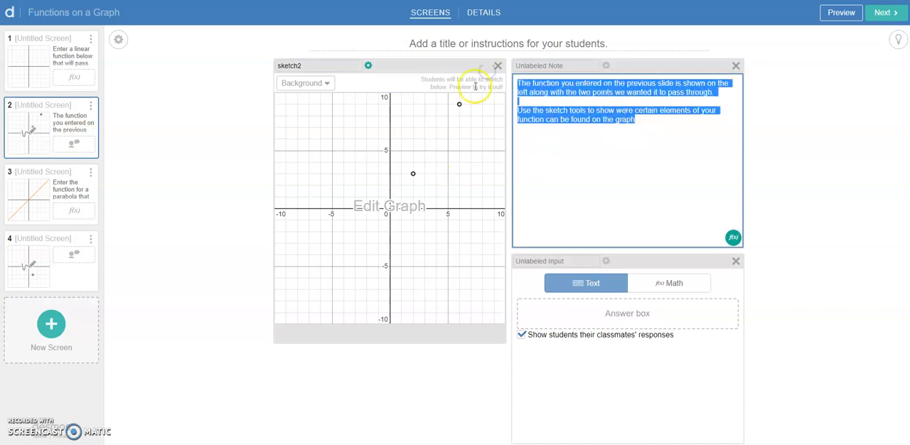
left_click(57, 270)
left_click(579, 133)
key("ctrl+v")
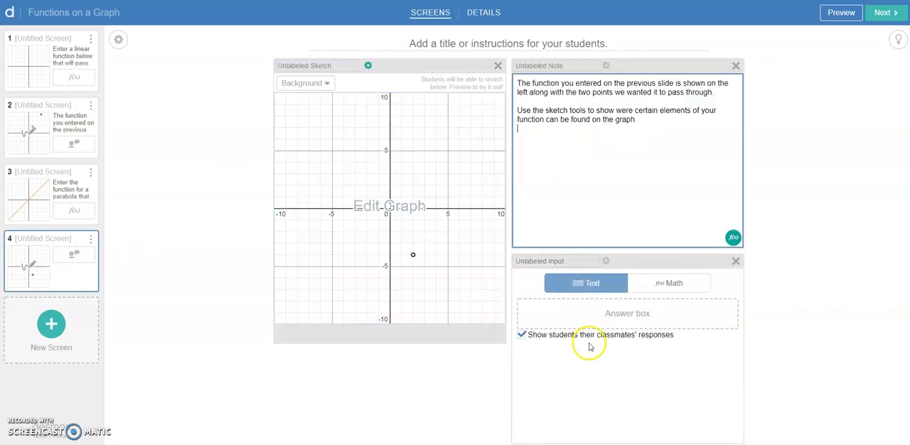